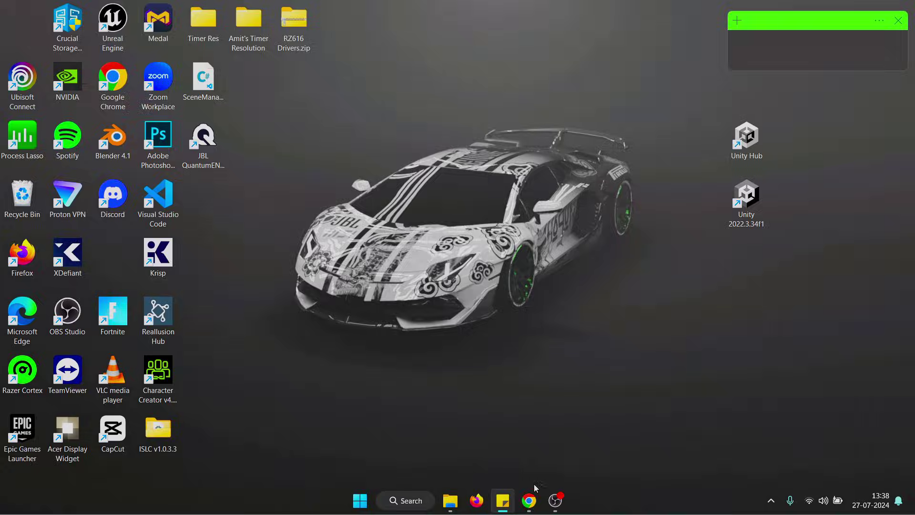
Load timerresolution.net in Chrome, reloading it to get past the ad.
click(529, 500)
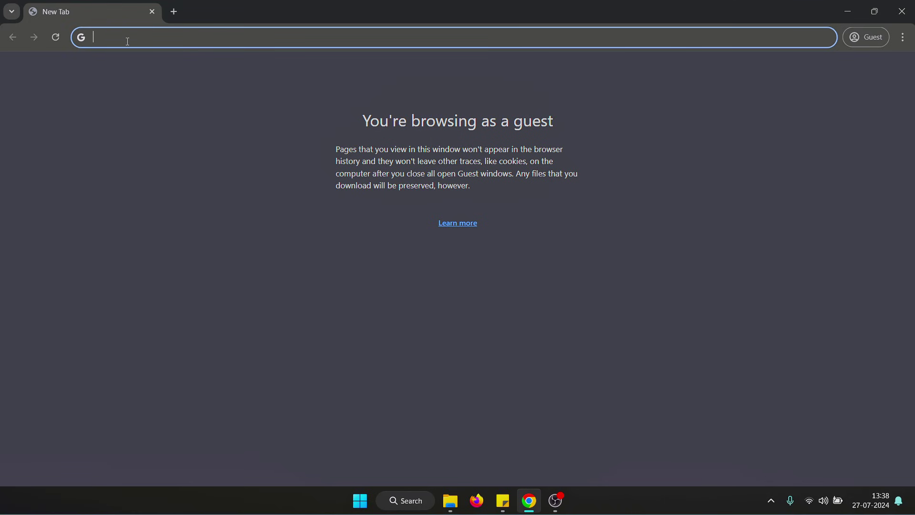
text(https://timerresolution.net/)
key(Return)
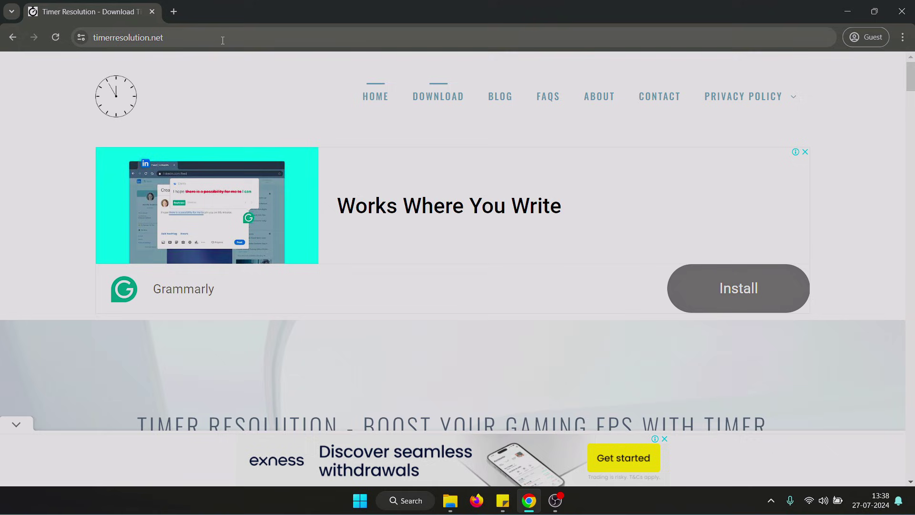
click(222, 39)
key(Return)
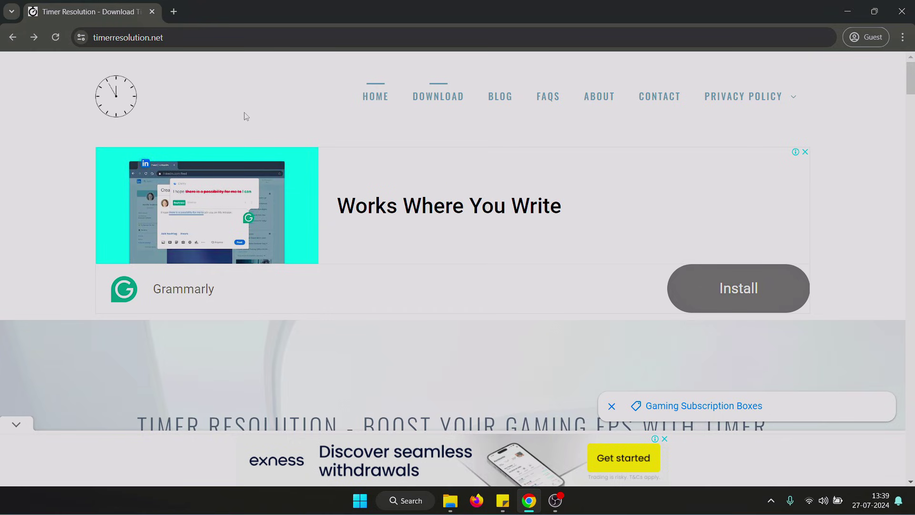
Download the TimerResolution zip through the Save As dialog.
click(435, 102)
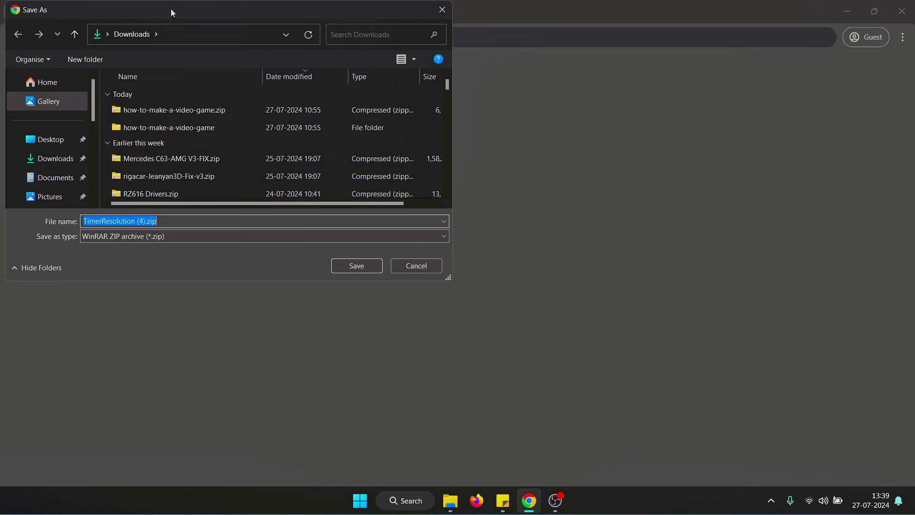
drag(171, 9, 376, 107)
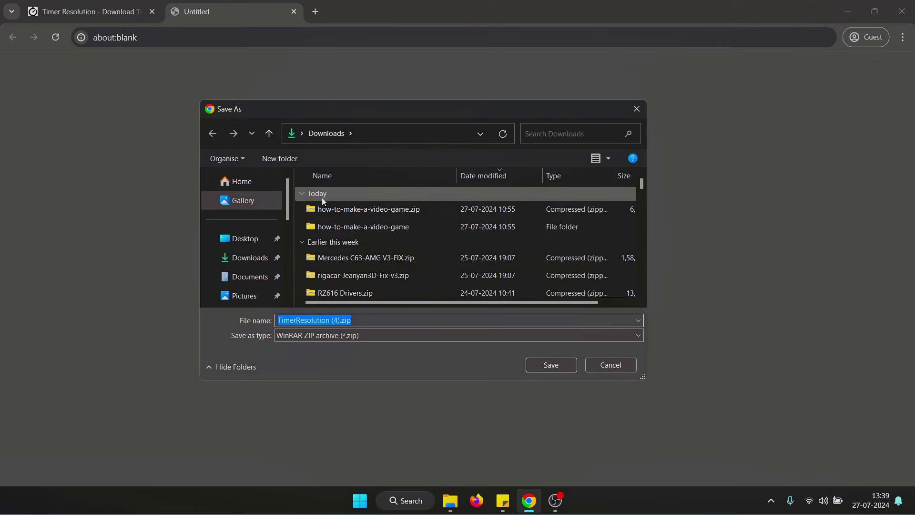
click(366, 320)
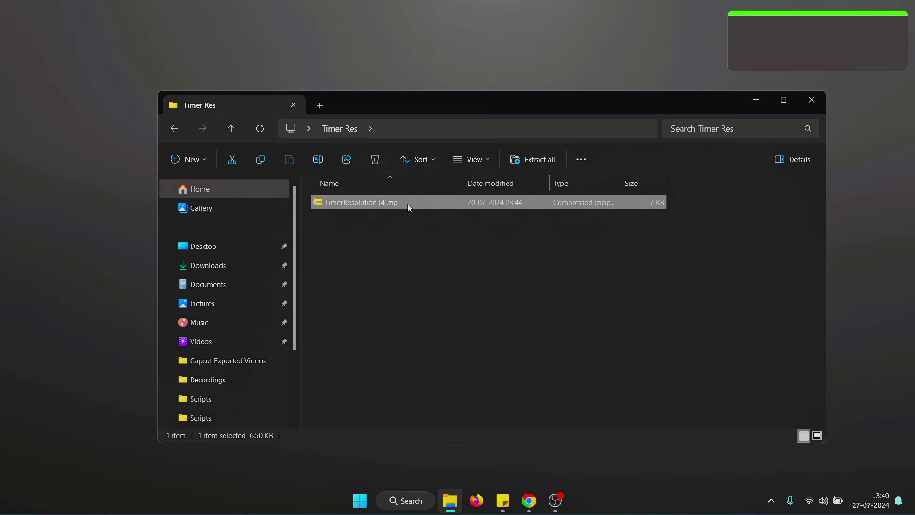
Extract TimerResolution (4).zip into its suggested folder and select TimerResolution.exe.
click(405, 232)
click(391, 203)
right_click(392, 202)
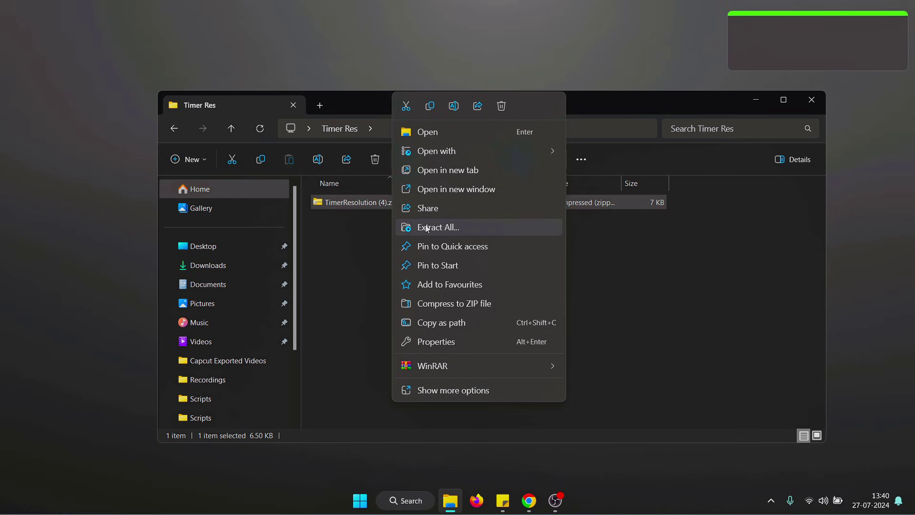
click(458, 230)
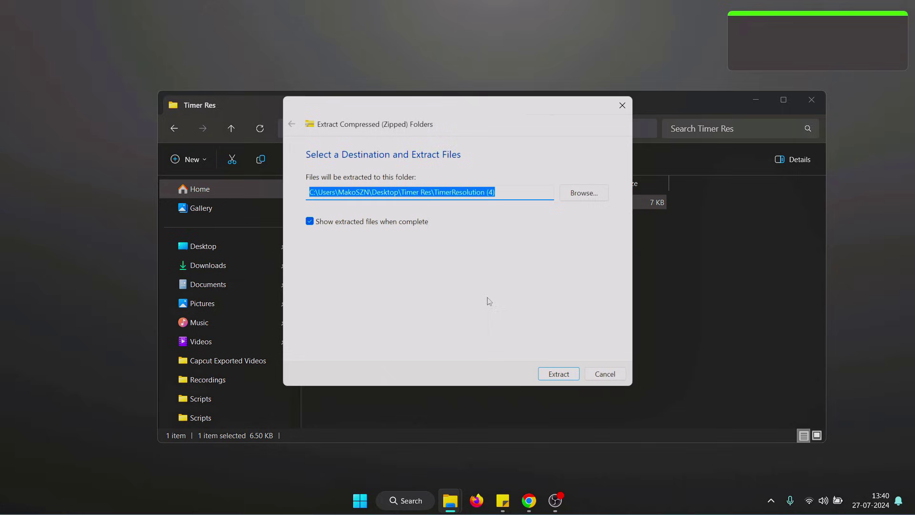
click(558, 373)
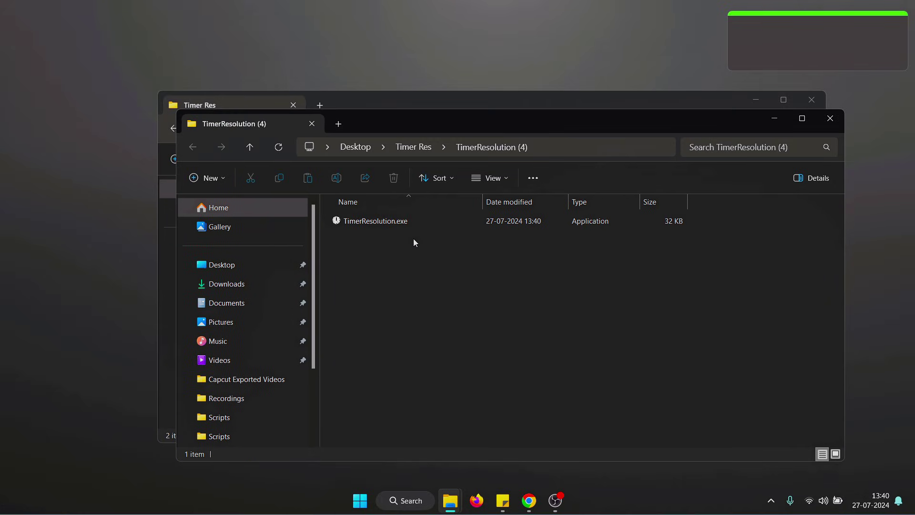
click(376, 224)
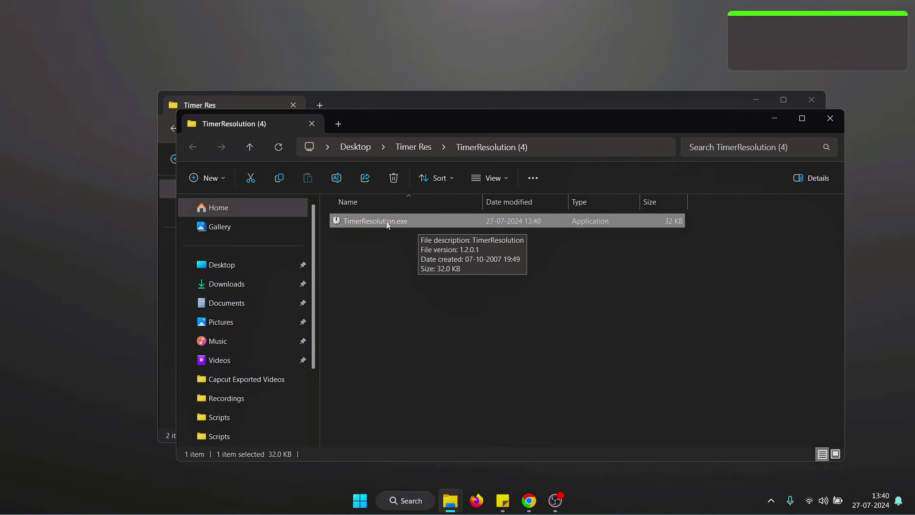
Set TimerResolution.exe to Windows Vista compatibility and Run as administrator, then apply.
right_click(415, 220)
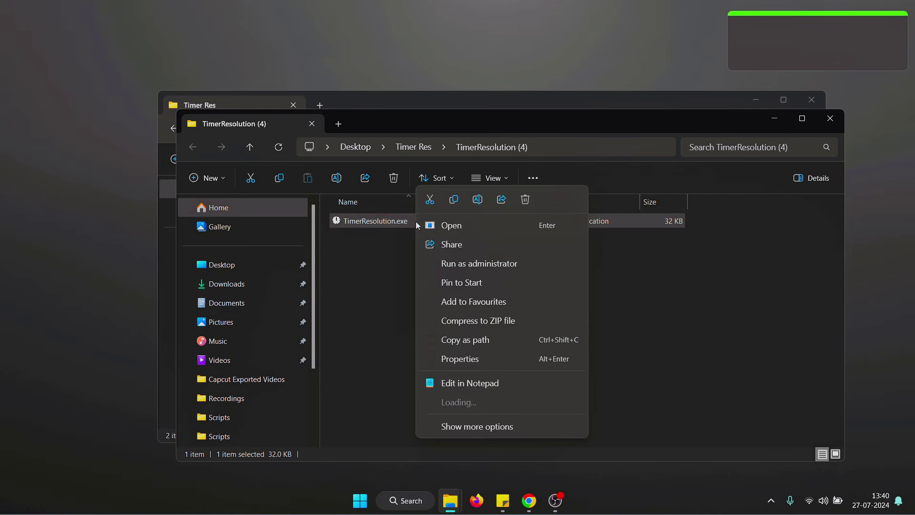
click(484, 360)
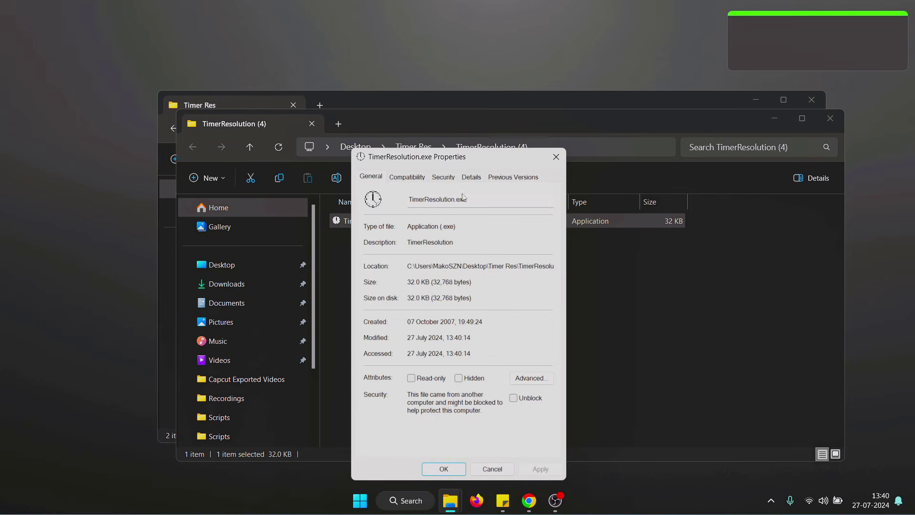
drag(444, 157, 461, 118)
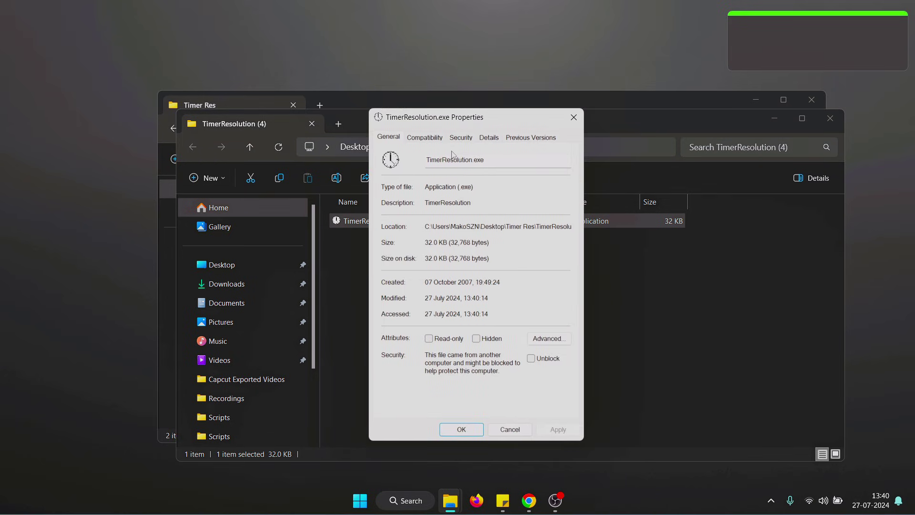
click(424, 138)
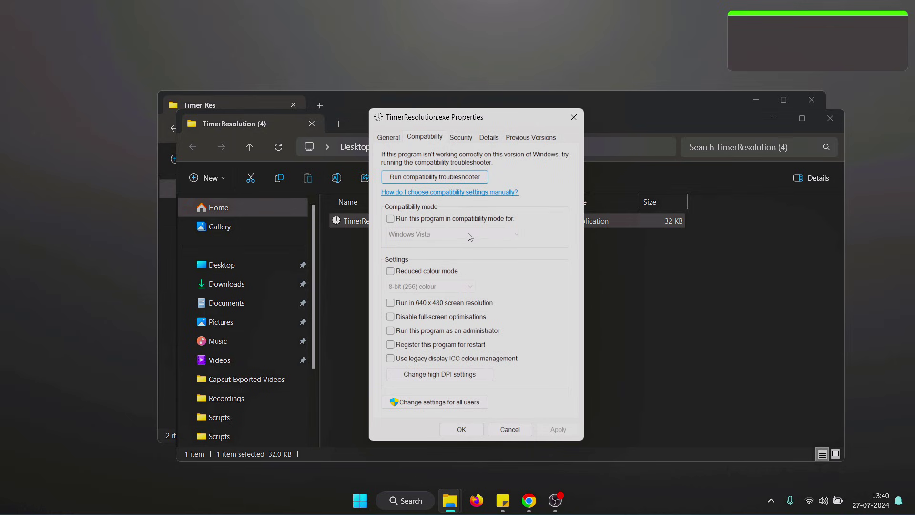
click(390, 219)
click(423, 235)
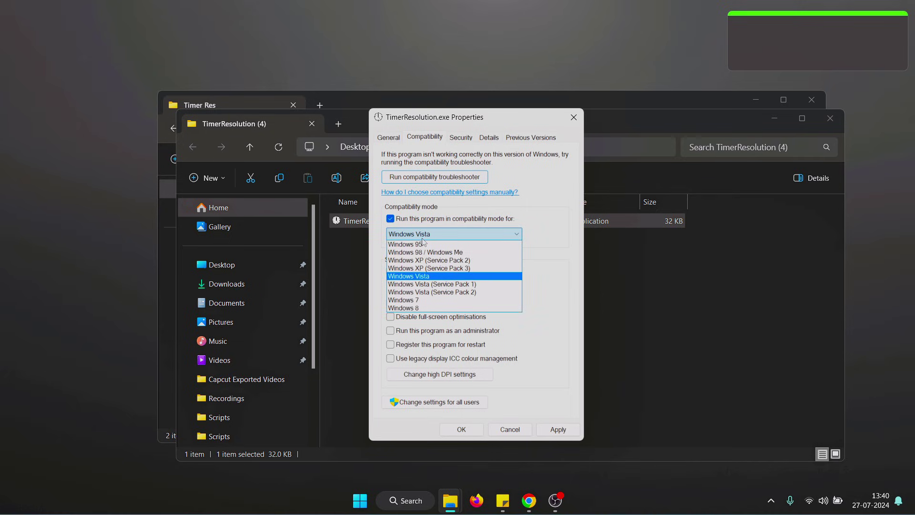
click(413, 277)
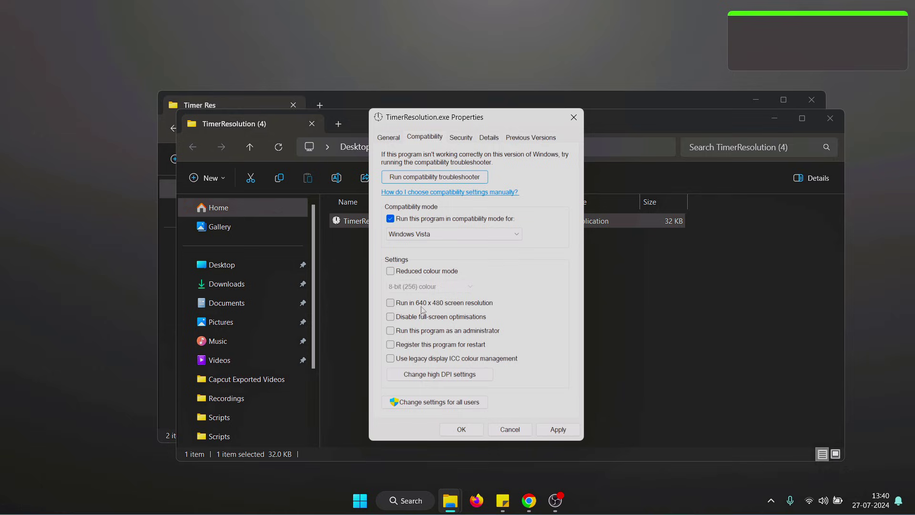
click(390, 331)
click(558, 429)
click(461, 428)
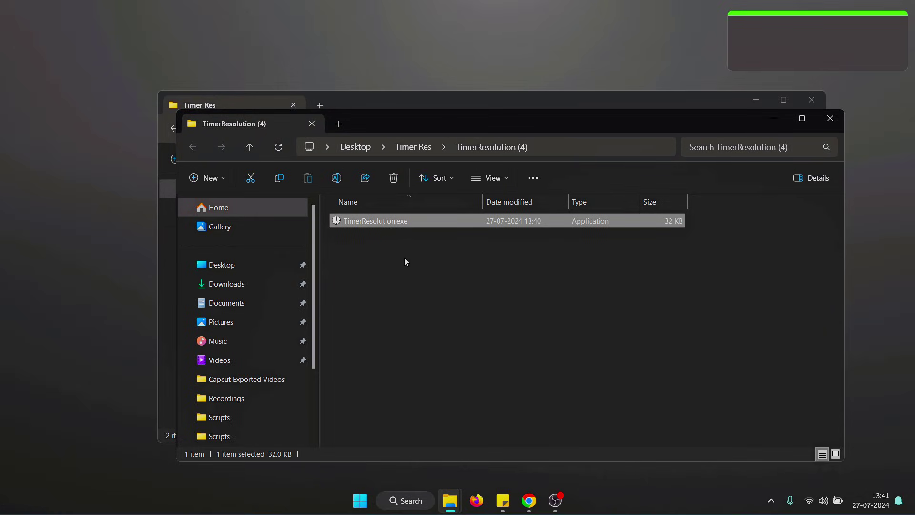
Launch TimerResolution.exe and allow it to run with admin rights.
double_click(375, 221)
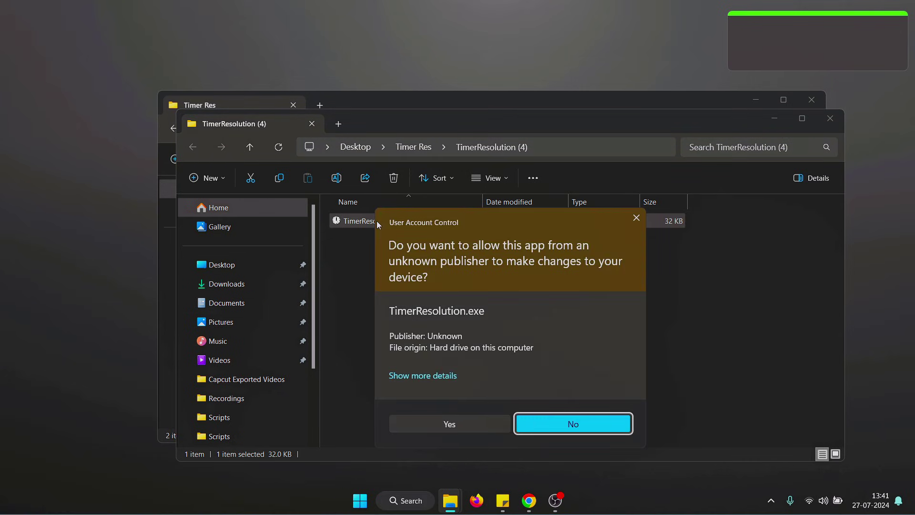
drag(433, 223, 409, 158)
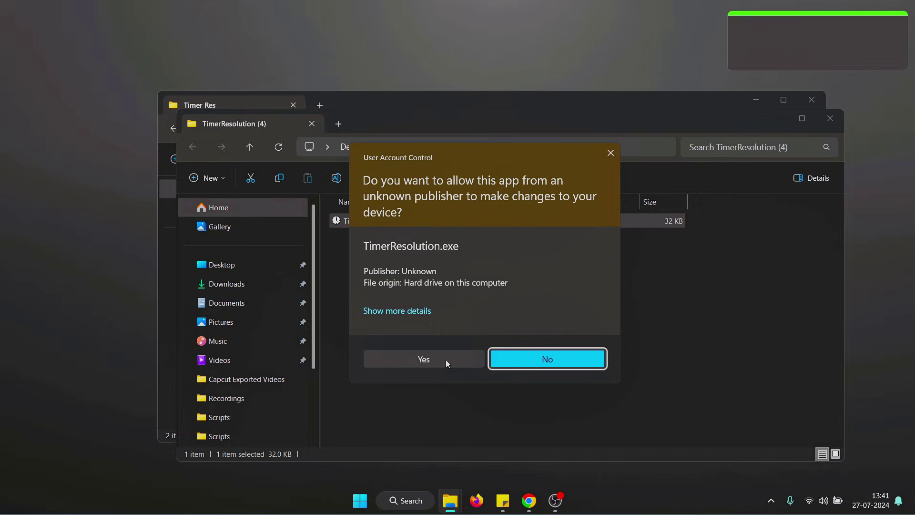
click(429, 361)
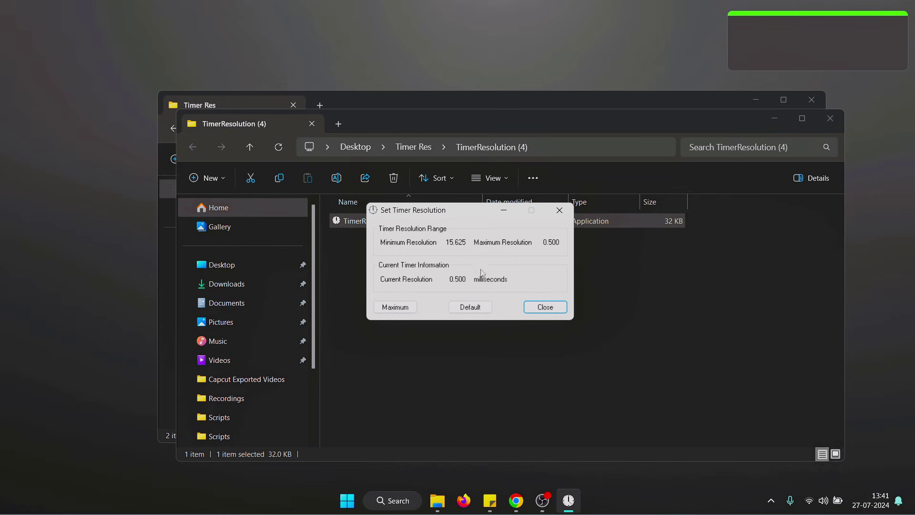
Set the timer to Maximum, confirm 0.500 ms, and close the window.
click(396, 307)
click(398, 309)
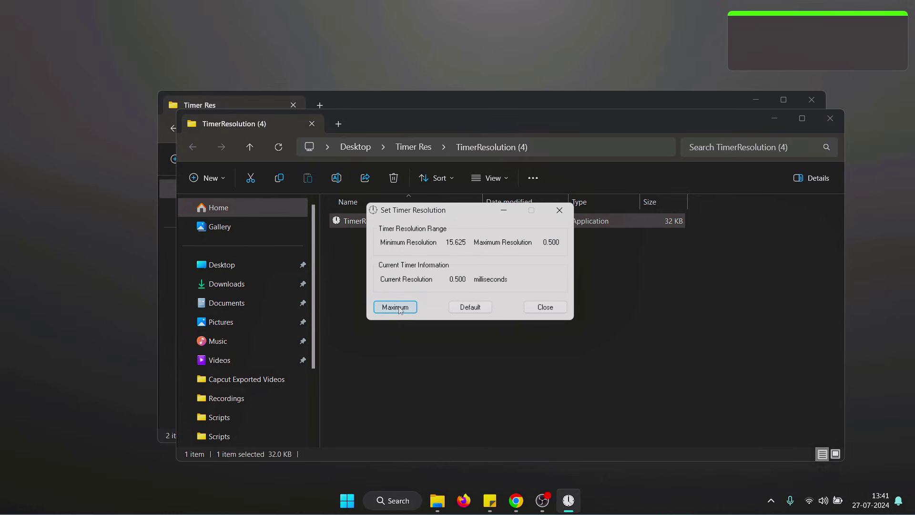
double_click(450, 279)
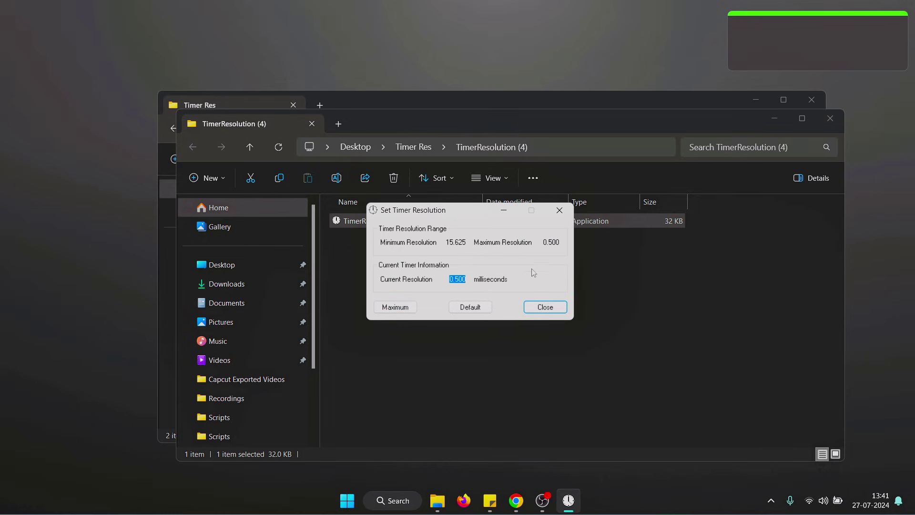
click(559, 211)
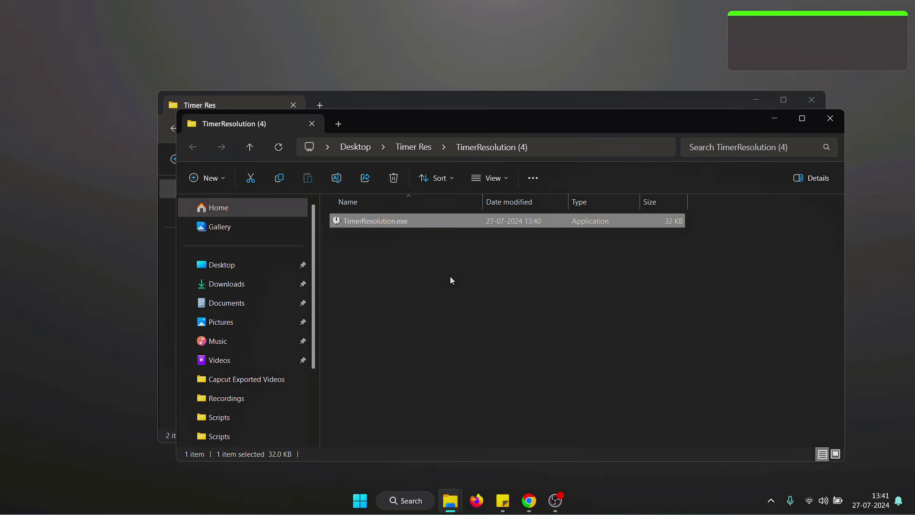
Close the folder windows and review the bcdedit commands in the note.
key(ctrl+w)
key(ctrl+w)
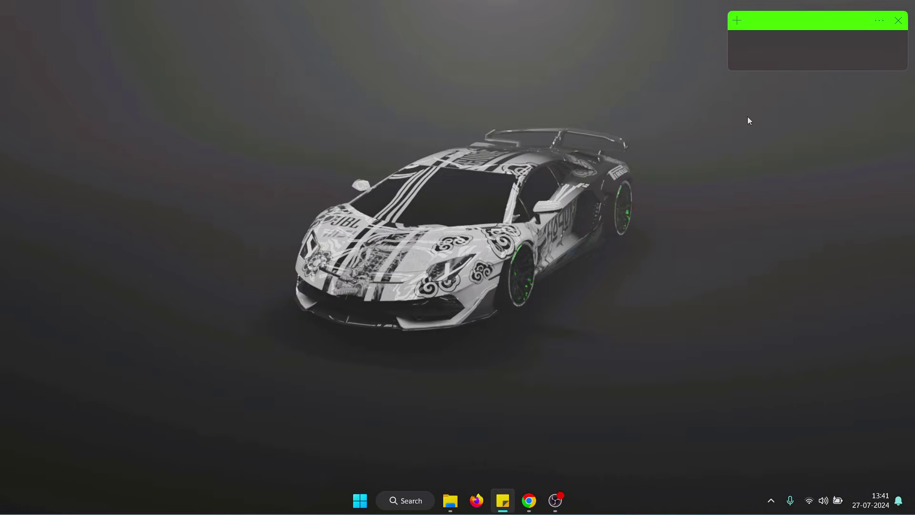
click(747, 116)
key(ctrl+a)
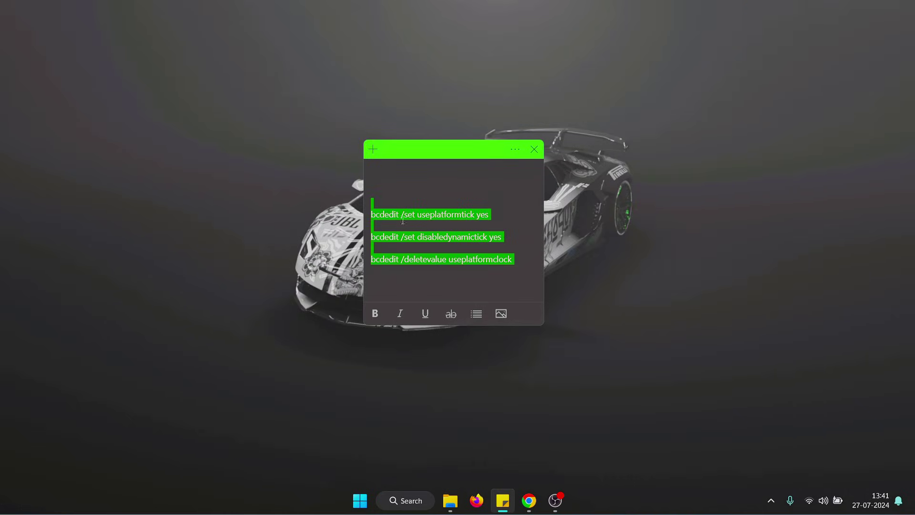
click(500, 282)
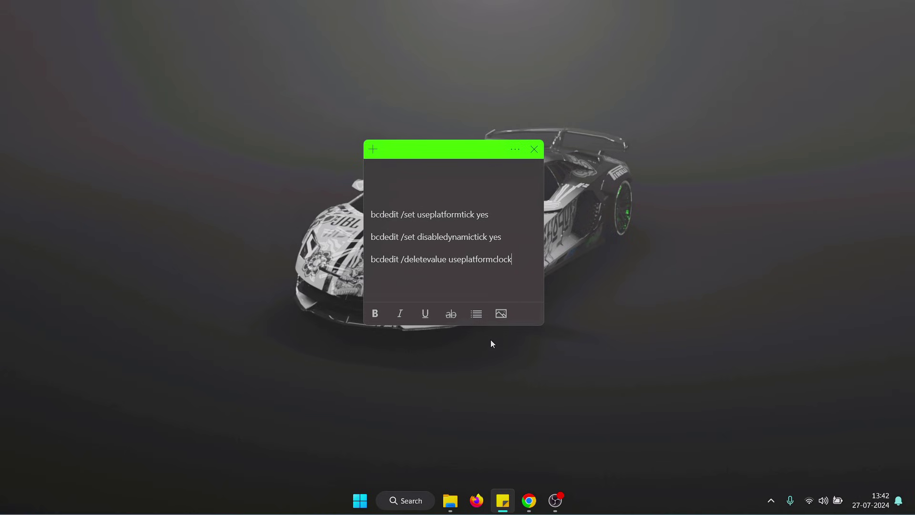
Search for Command Prompt and run it as administrator.
click(360, 499)
text(co)
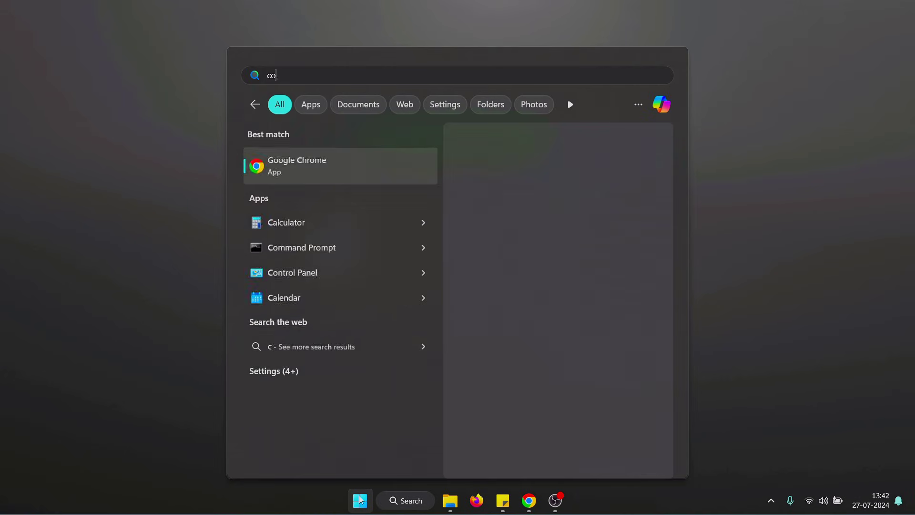
text(mmand)
right_click(331, 175)
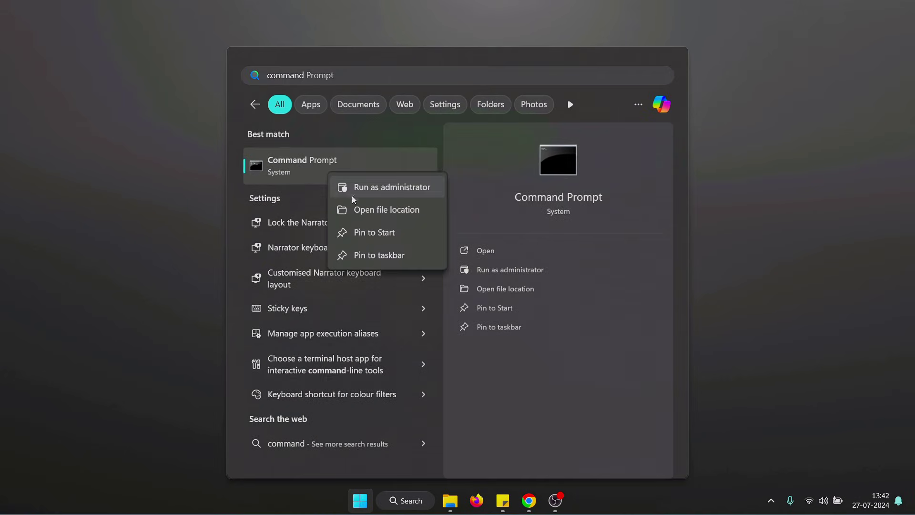
click(414, 187)
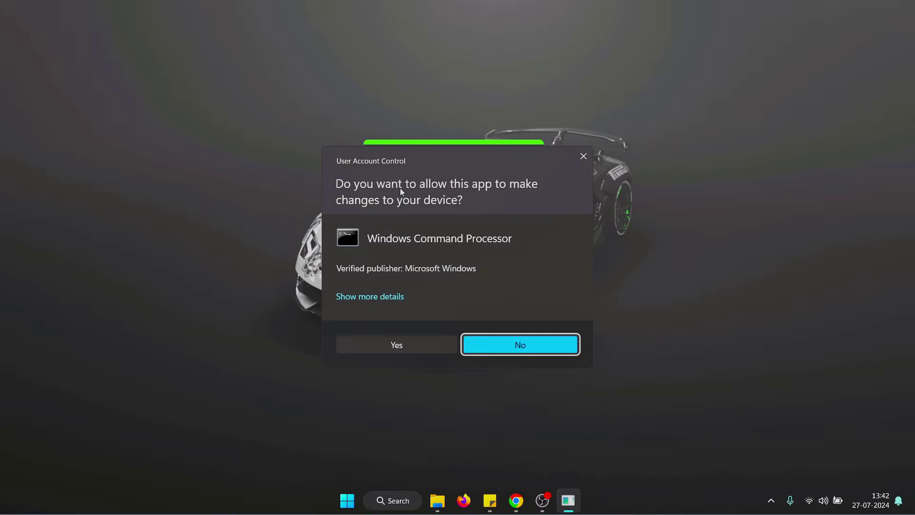
Allow elevation and run 'bcdedit /set useplatformtick yes' from the note.
click(405, 348)
click(639, 72)
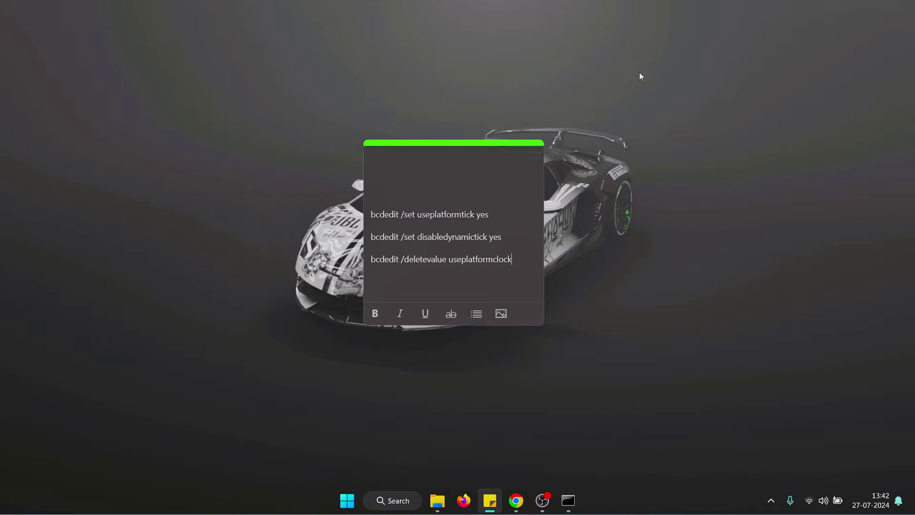
drag(490, 215, 369, 214)
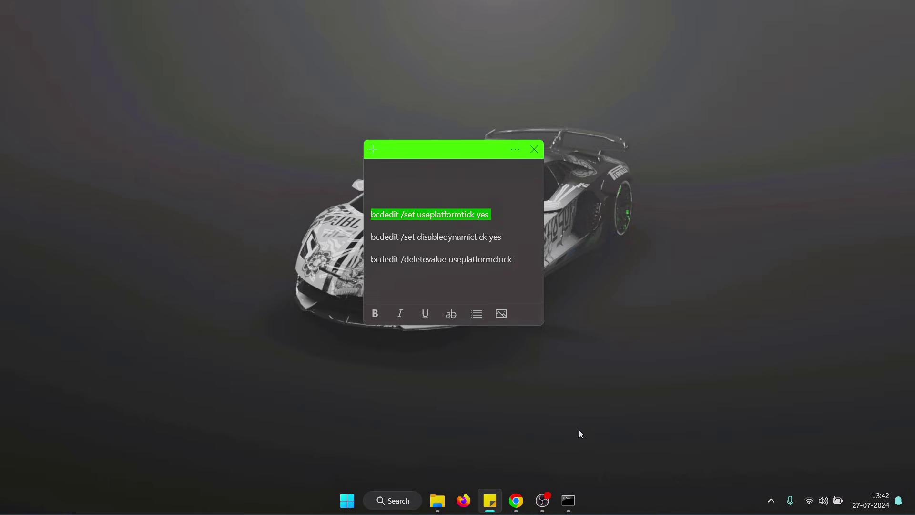
click(568, 500)
right_click(294, 123)
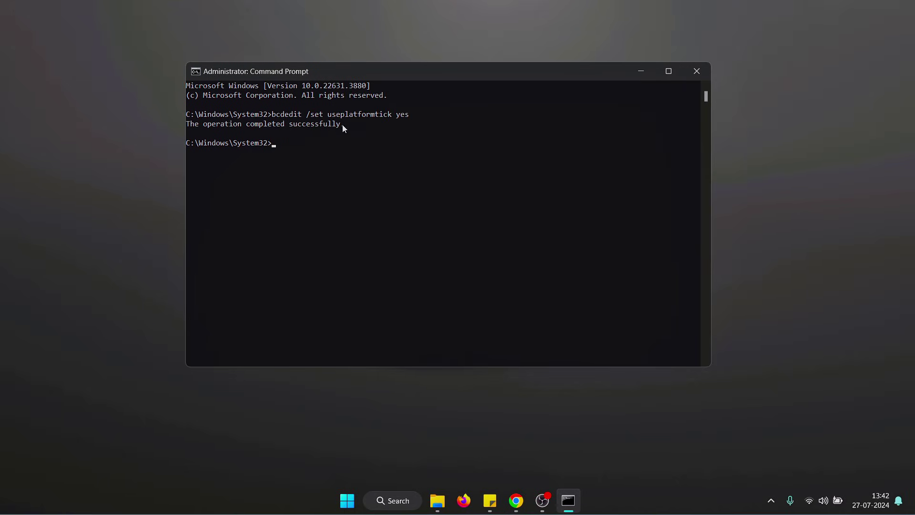
drag(345, 127, 187, 129)
Paste and run the disabledynamictick yes command from the note.
click(370, 142)
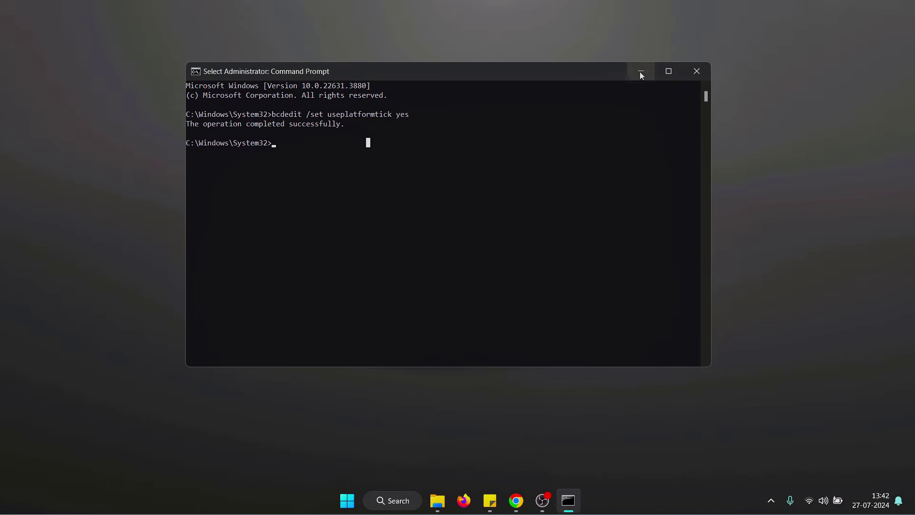
click(640, 70)
drag(502, 237, 371, 236)
click(568, 499)
right_click(332, 192)
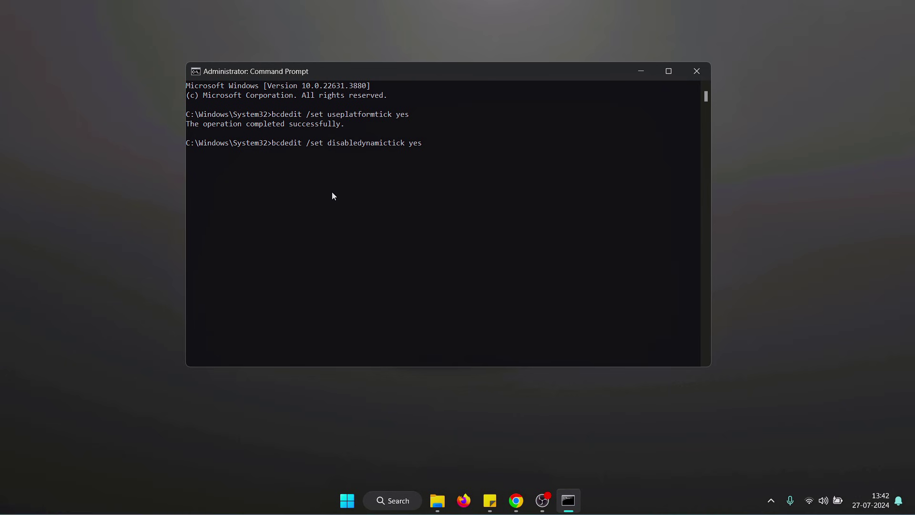
key(Return)
Run the useplatformclock deletion command, then close Command Prompt.
click(640, 70)
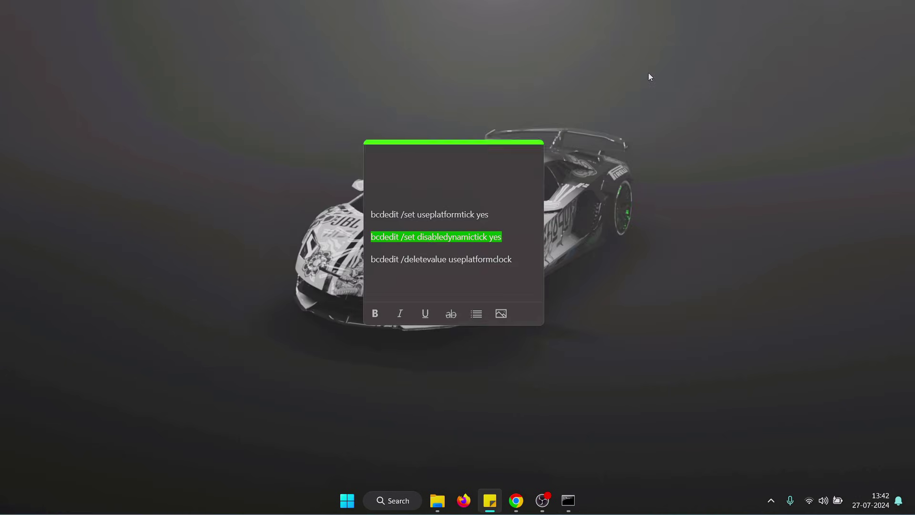
drag(512, 259, 371, 259)
key(ctrl+c)
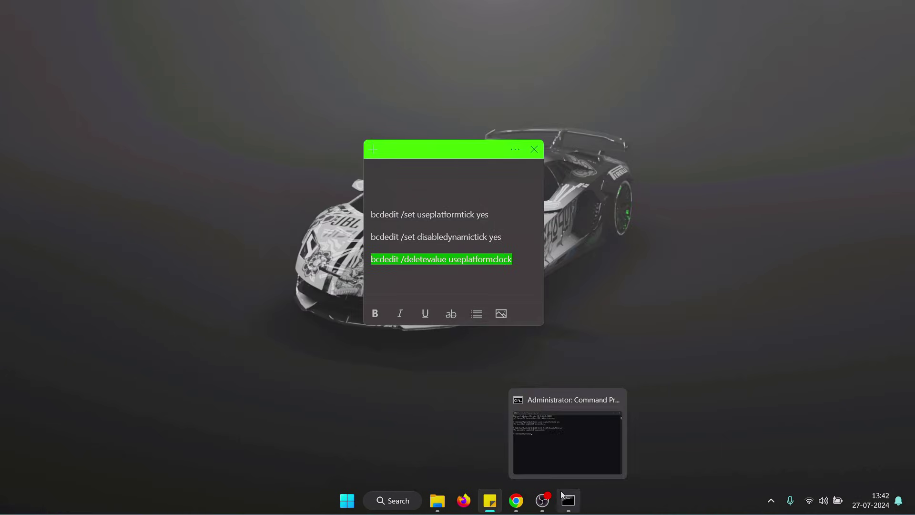
click(568, 500)
right_click(344, 220)
key(Return)
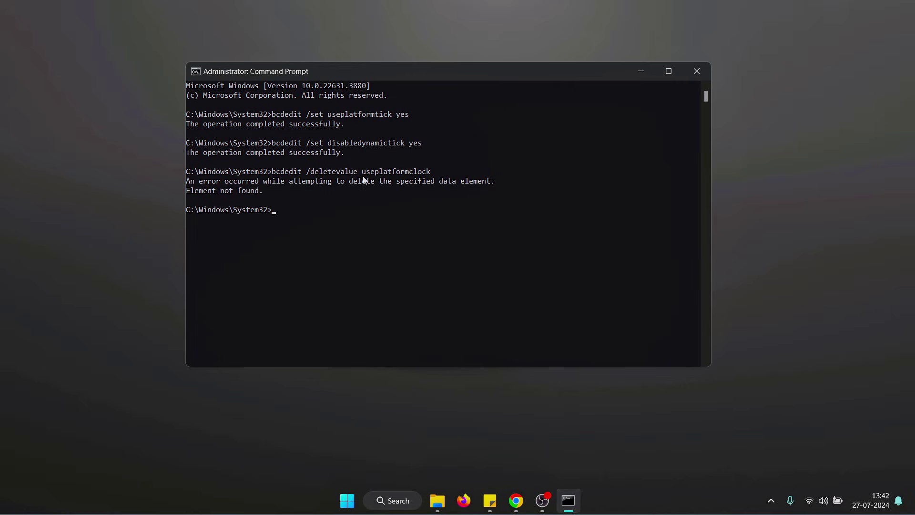
click(691, 74)
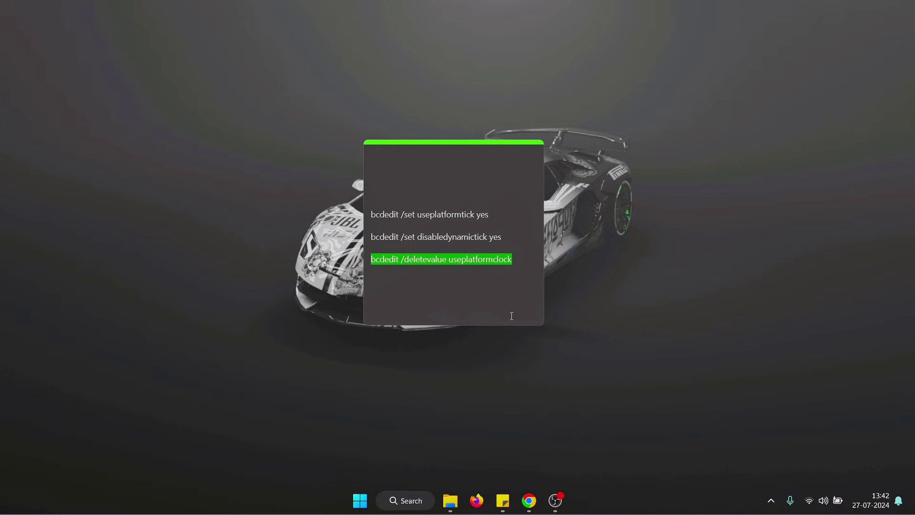
Relaunch TimerResolution.exe from TimerResolution (4) as admin and set Maximum (0.500 ms).
click(450, 499)
click(493, 437)
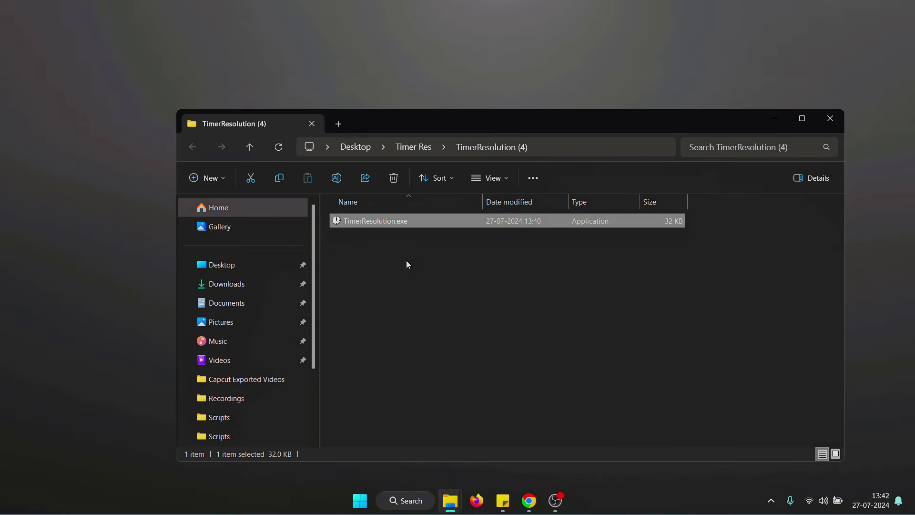
double_click(377, 224)
click(418, 377)
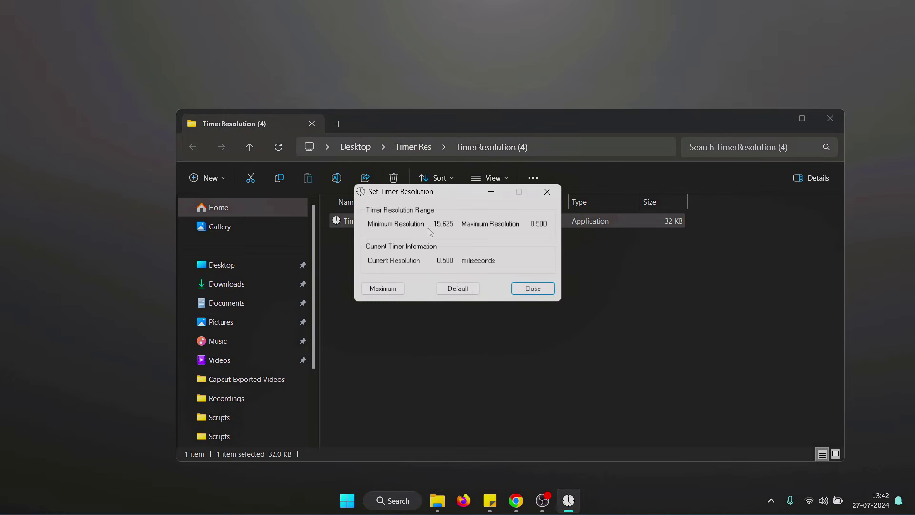
click(384, 288)
click(384, 288)
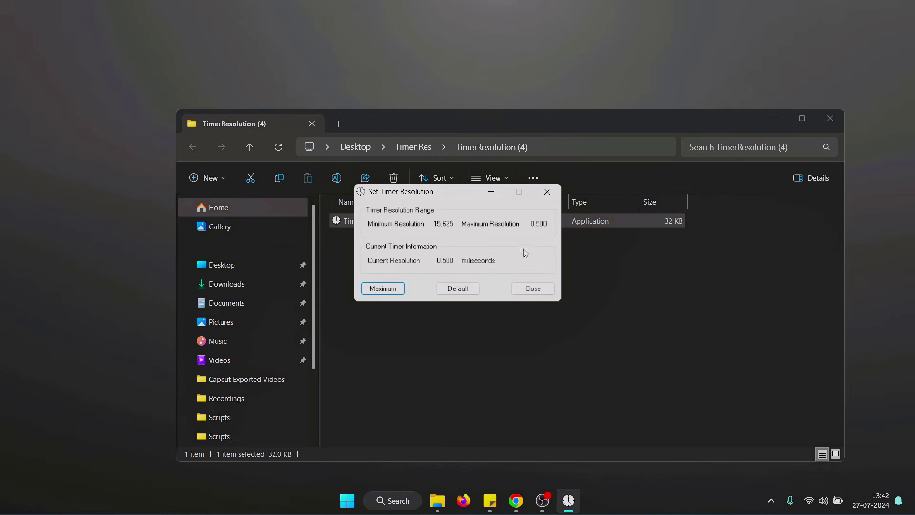